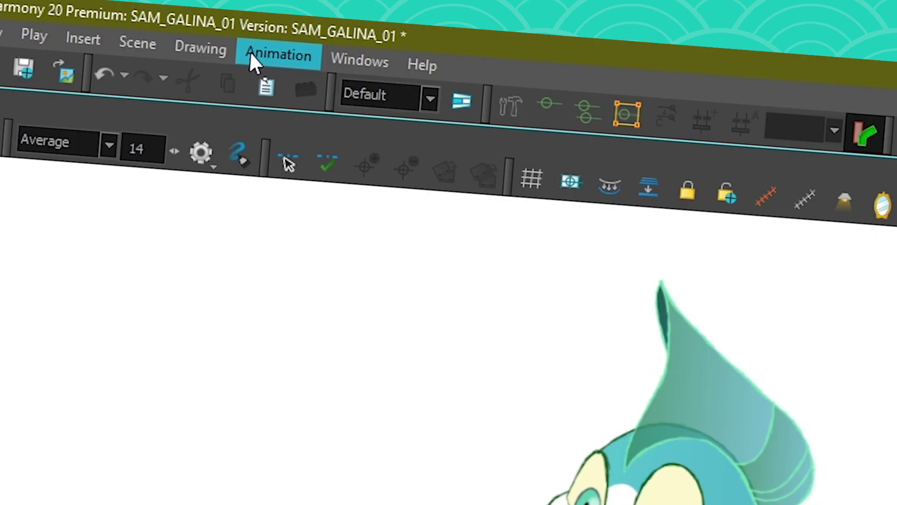
Step: Play the seahorse animation from frame 141 and let playback stop at frame 151
click(251, 55)
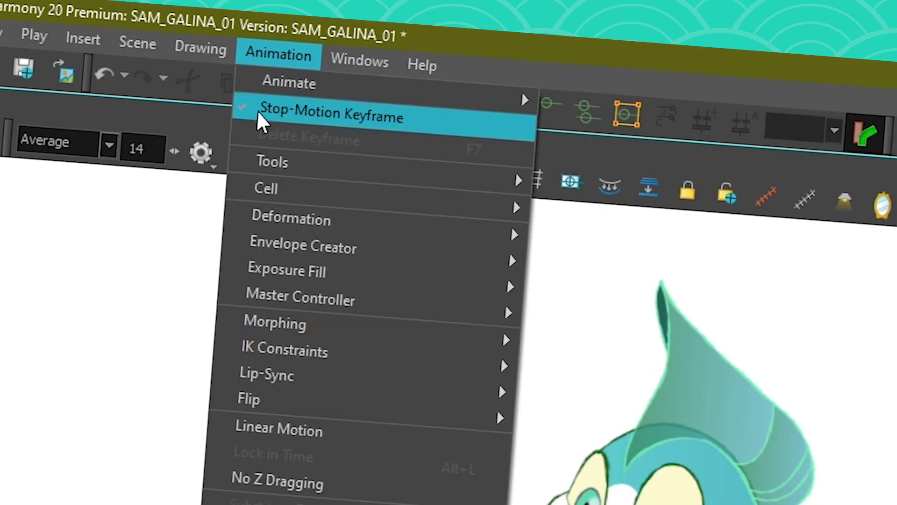
mouse_move(270, 273)
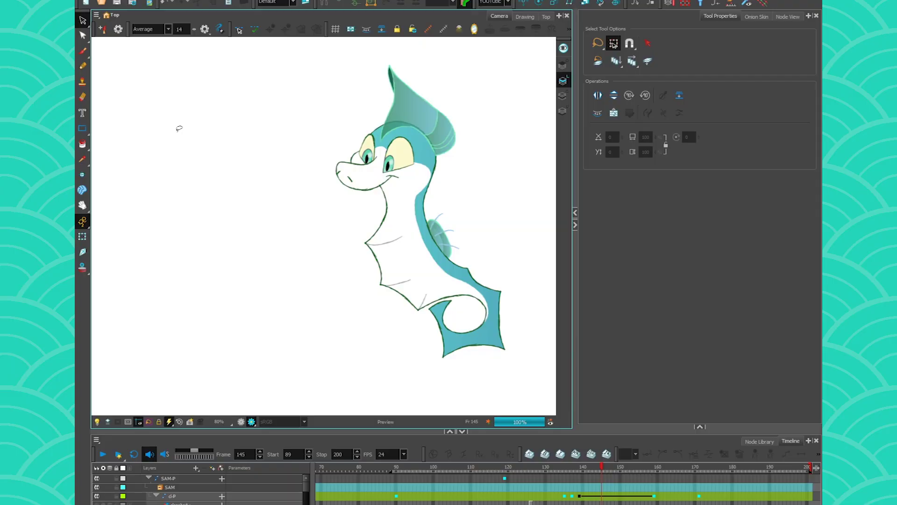
click(588, 469)
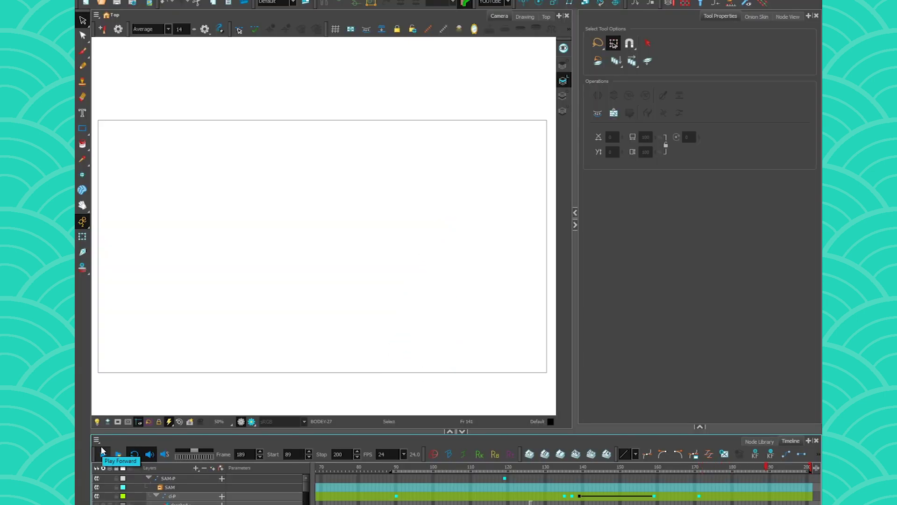
click(328, 297)
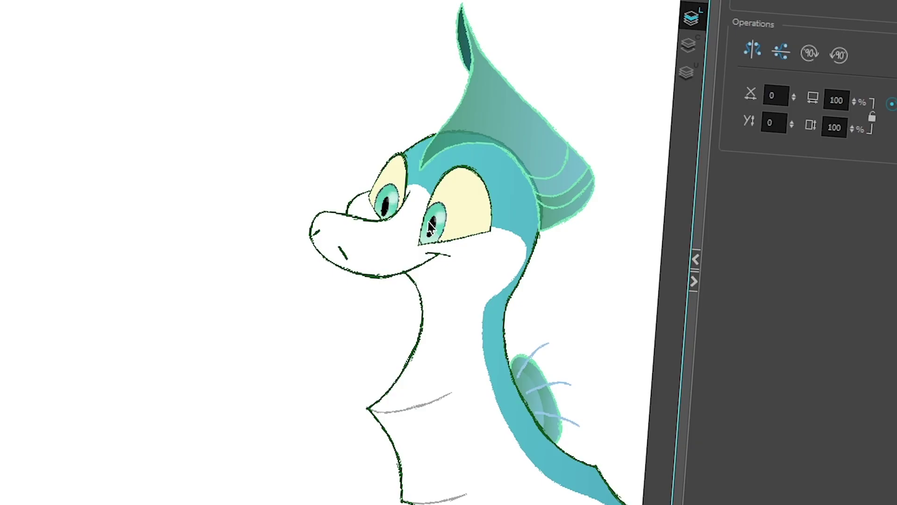
click(430, 224)
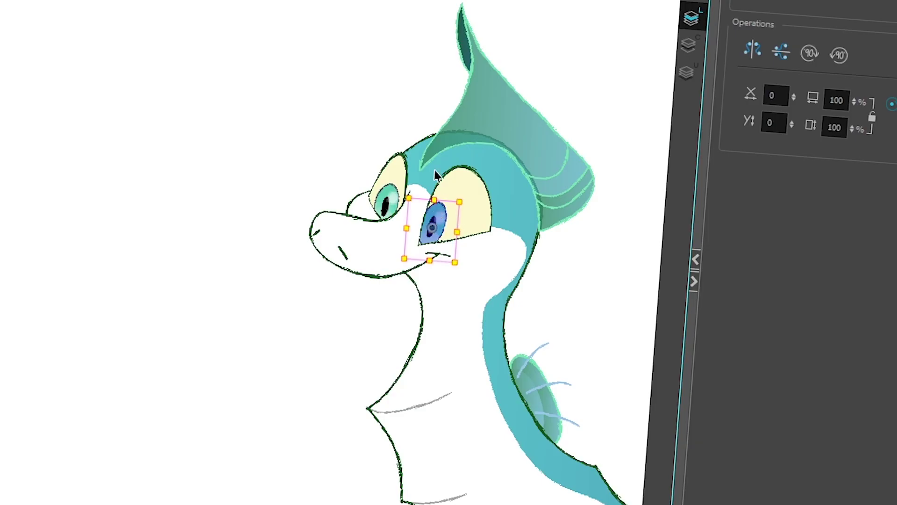
click(383, 266)
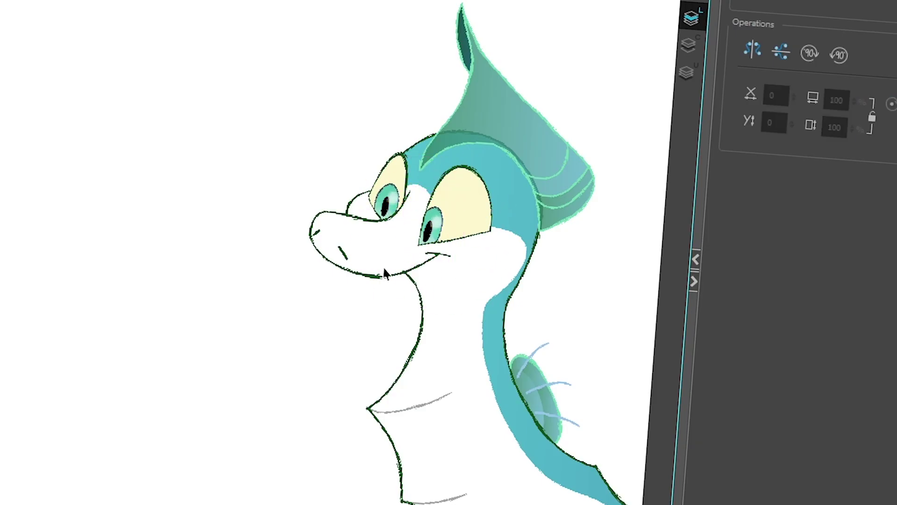
click(514, 127)
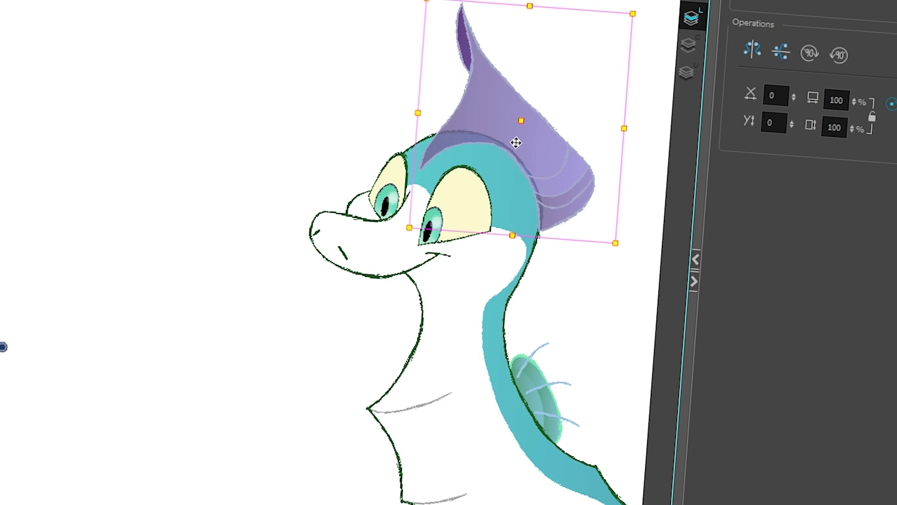
click(481, 314)
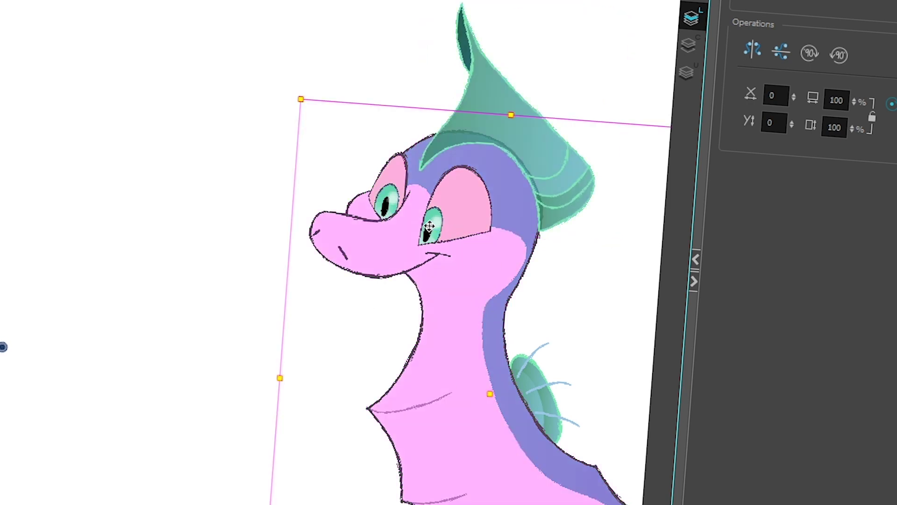
key(b)
key(b)
key(b)
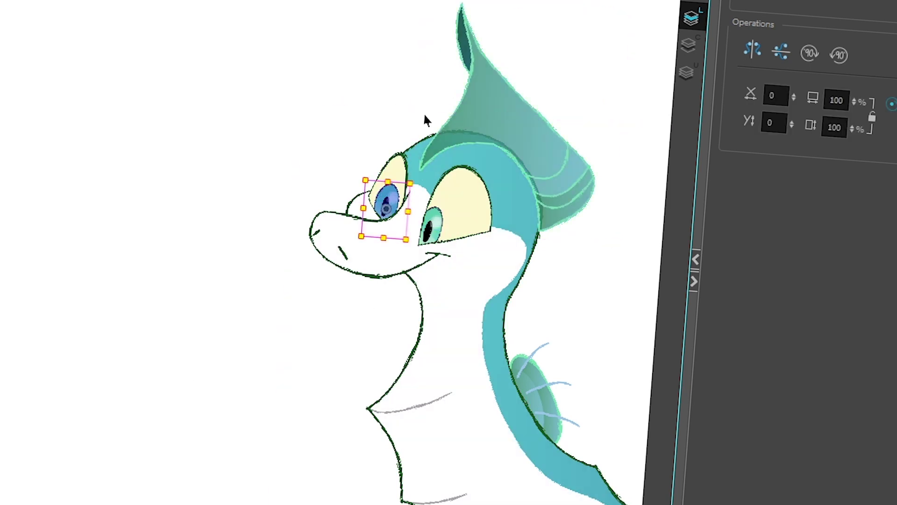
key(slash)
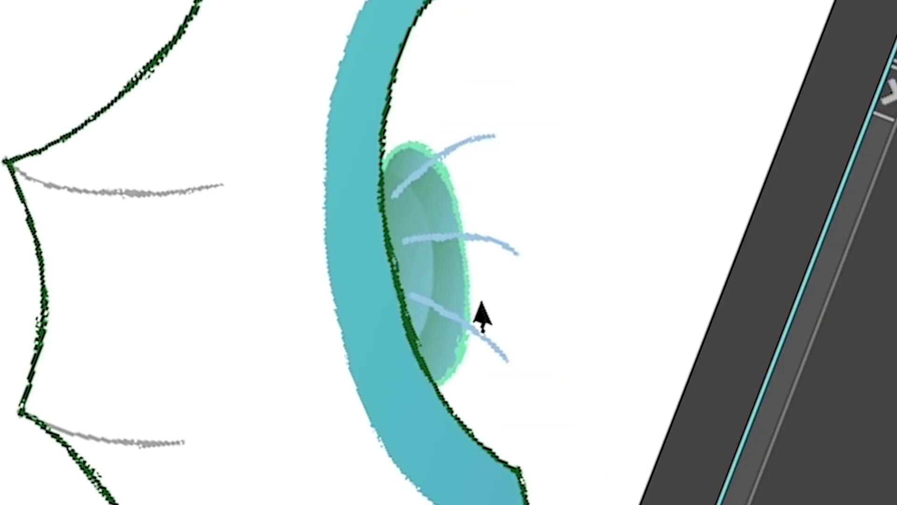
click(535, 402)
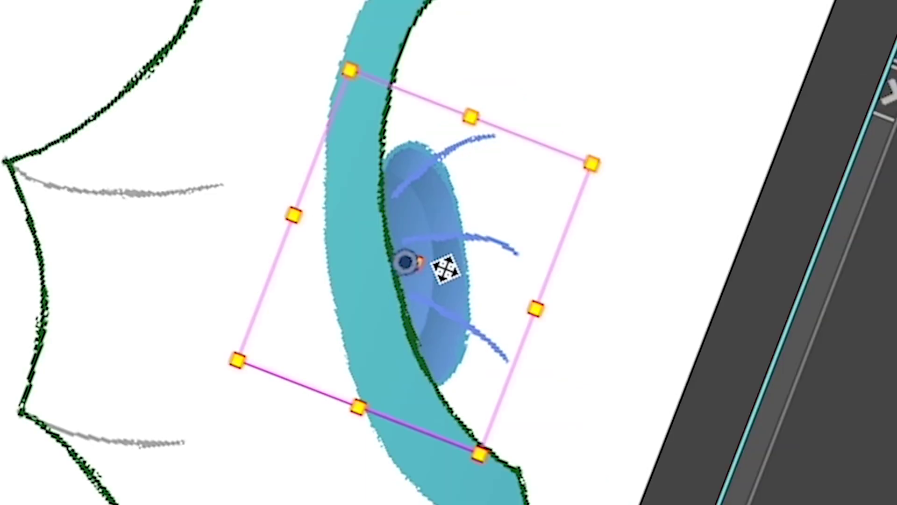
key(Escape)
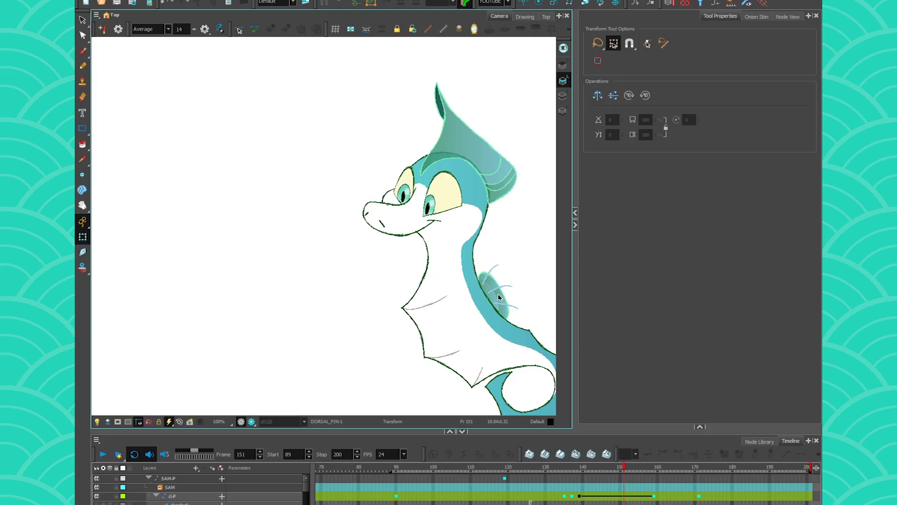
key(2)
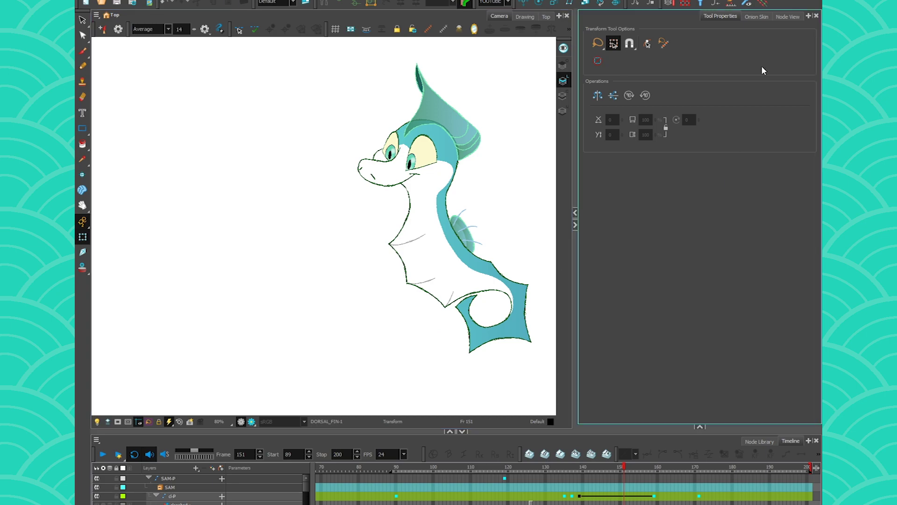
Step: Browse the maximized Google Images 'paper textures' results, then return to Harmony
key(alt+Tab)
double_click(462, 232)
scroll(430, 257, down, 5)
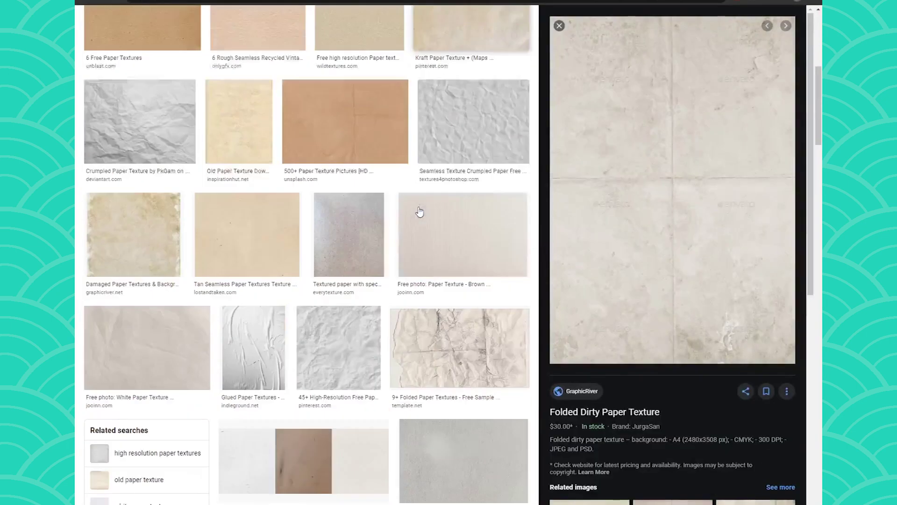
scroll(420, 248, up, 6)
scroll(420, 240, up, 2)
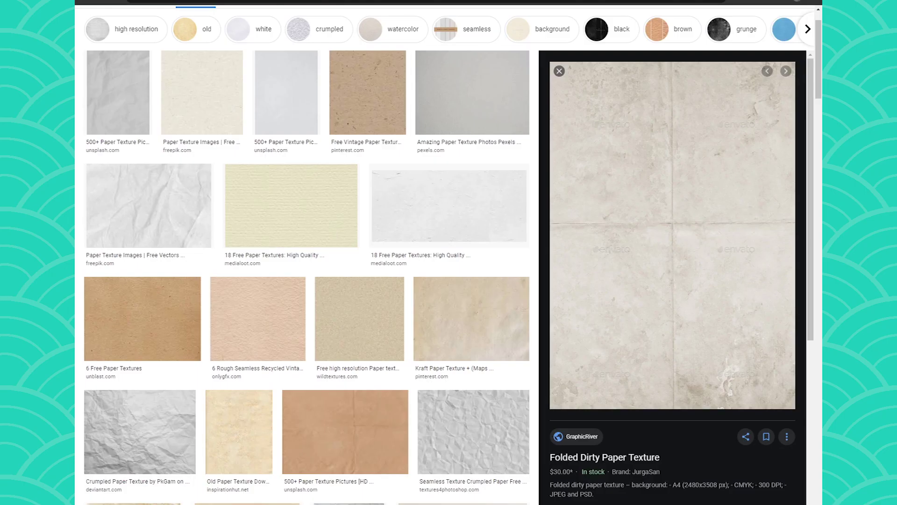
key(super+Down)
key(super+Down)
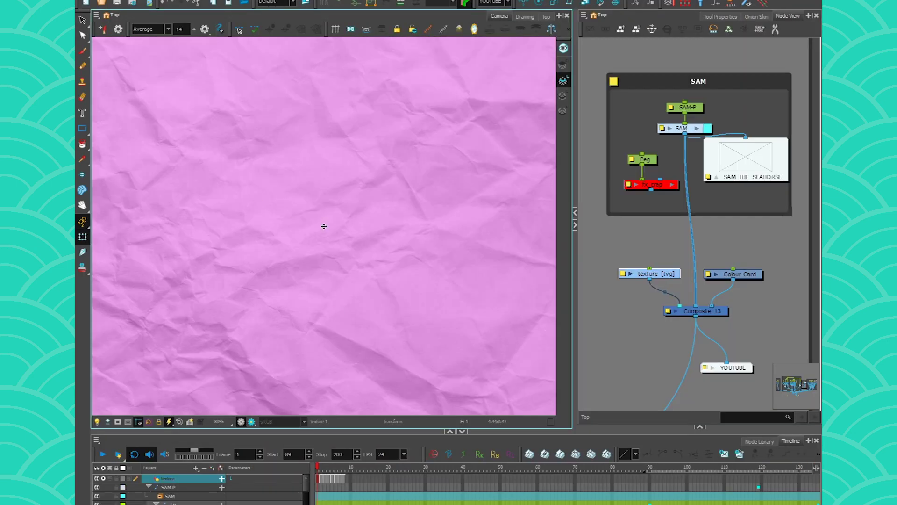
Step: Zoom the view out to 40% and compare the texture drawings at frames 2, 5 and 8
scroll(324, 227, down, 2)
click(463, 307)
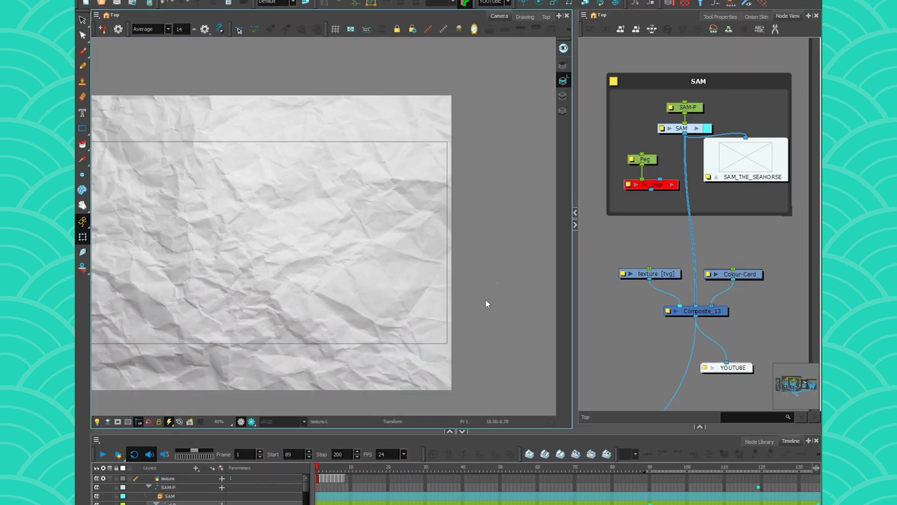
click(346, 245)
key(period)
drag(141, 277, 186, 279)
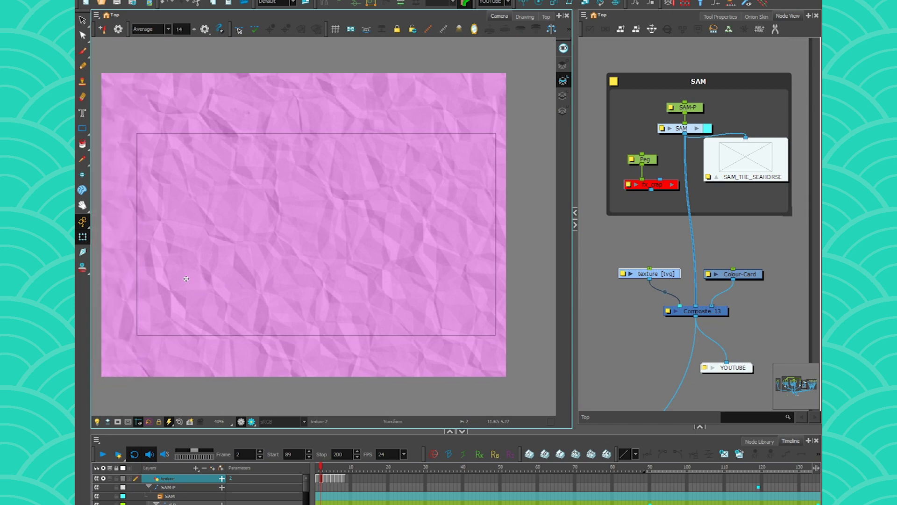
key(period)
key(period)
key(period)
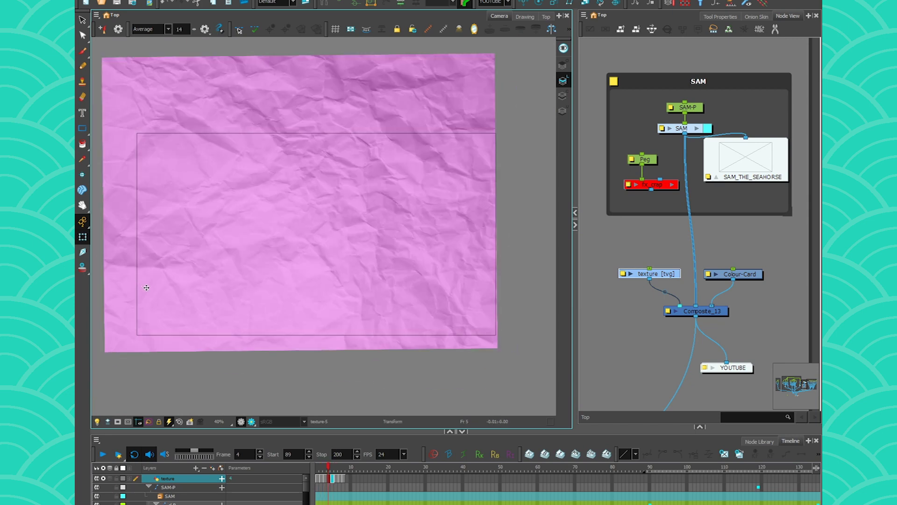
key(comma)
key(comma)
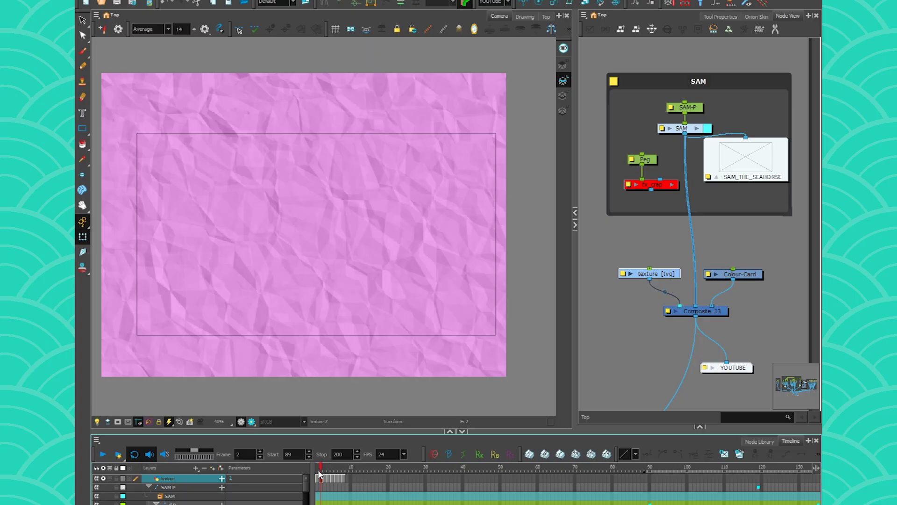
click(421, 275)
click(343, 478)
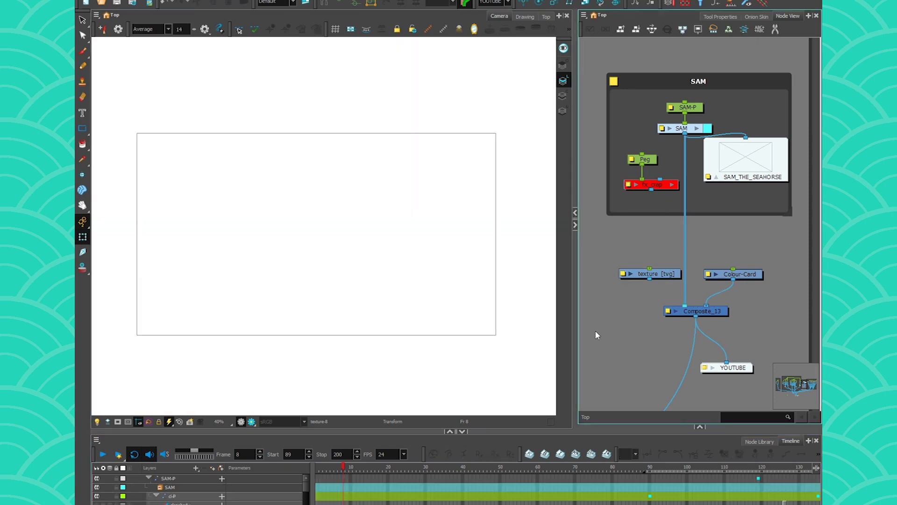
Step: Show the SAM_THE_SEAHORSE display at frame 139 and wire texture's output into Composite_13
drag(540, 470, 695, 469)
click(733, 171)
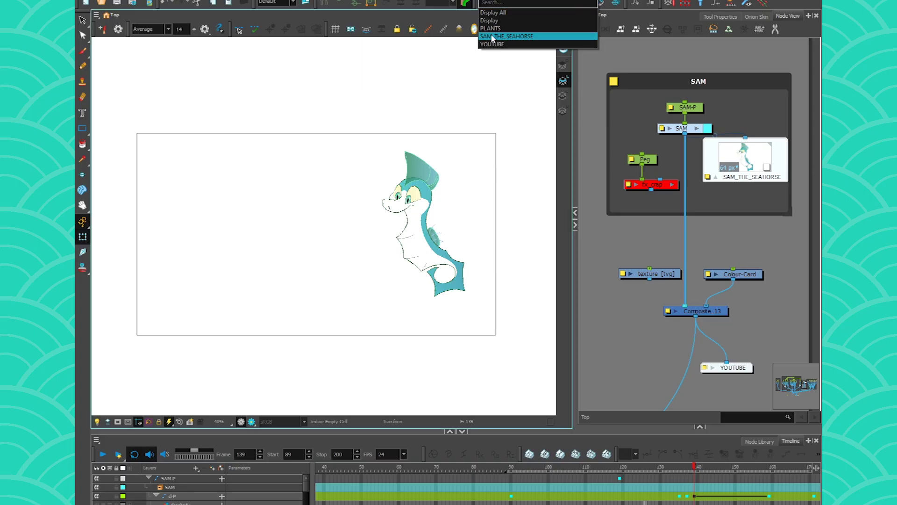
click(419, 219)
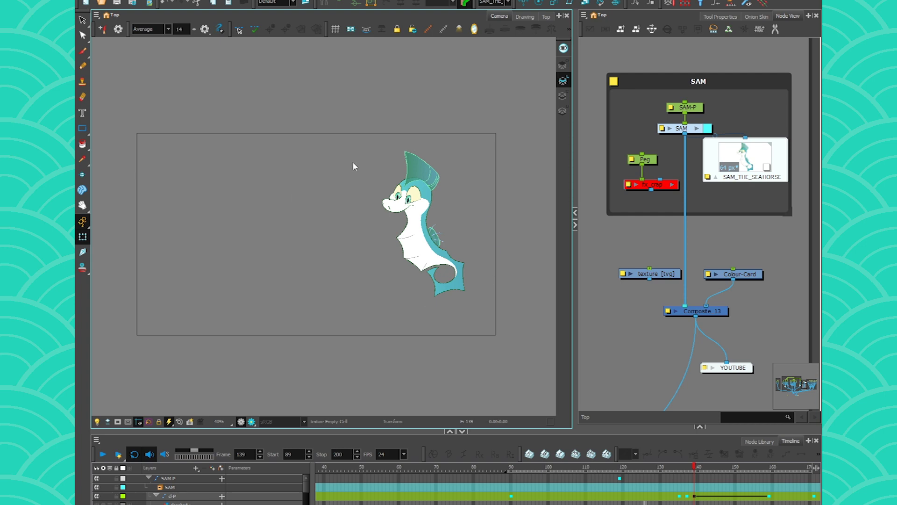
drag(650, 279, 680, 306)
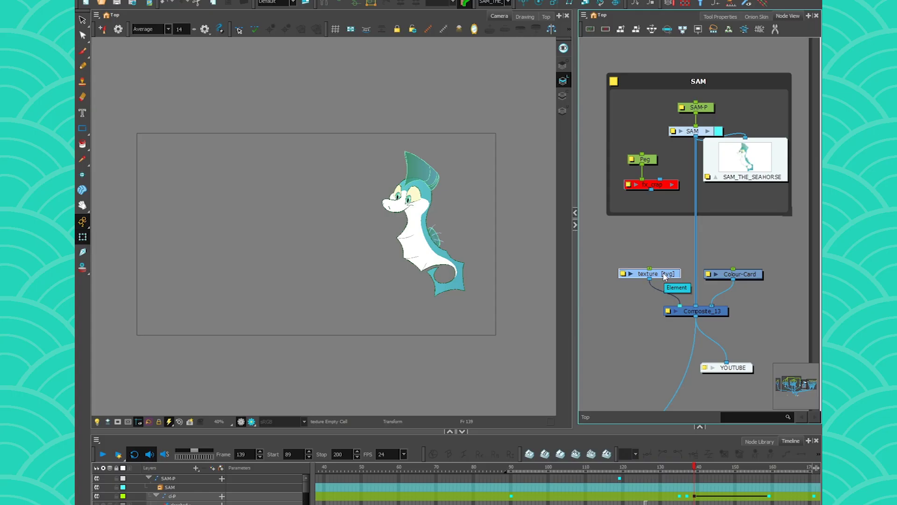
click(229, 0)
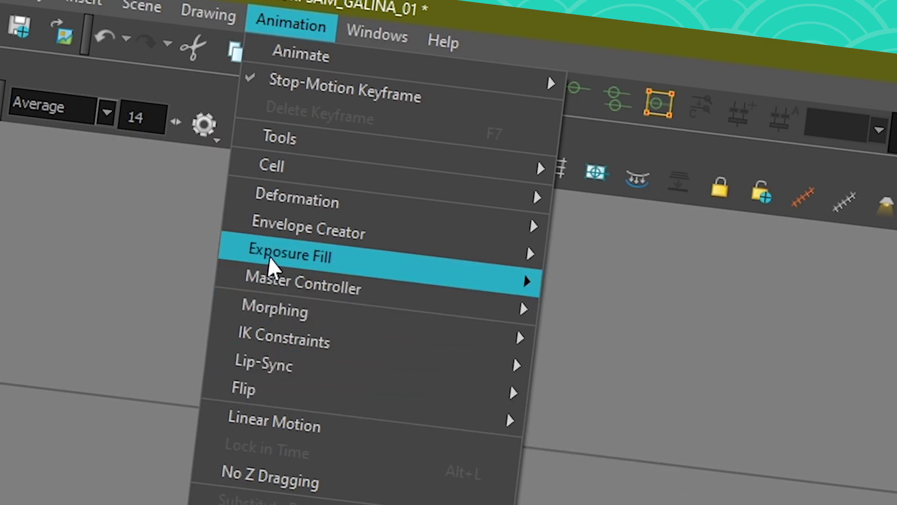
Step: Fill the texture's exposure by render changes over frames 1–200 with an 8-drawing cycle
mouse_move(239, 72)
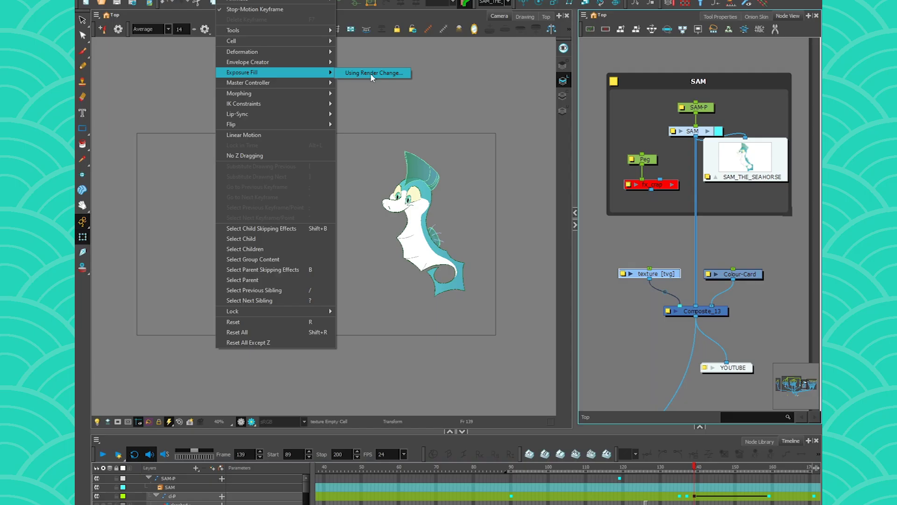
click(370, 73)
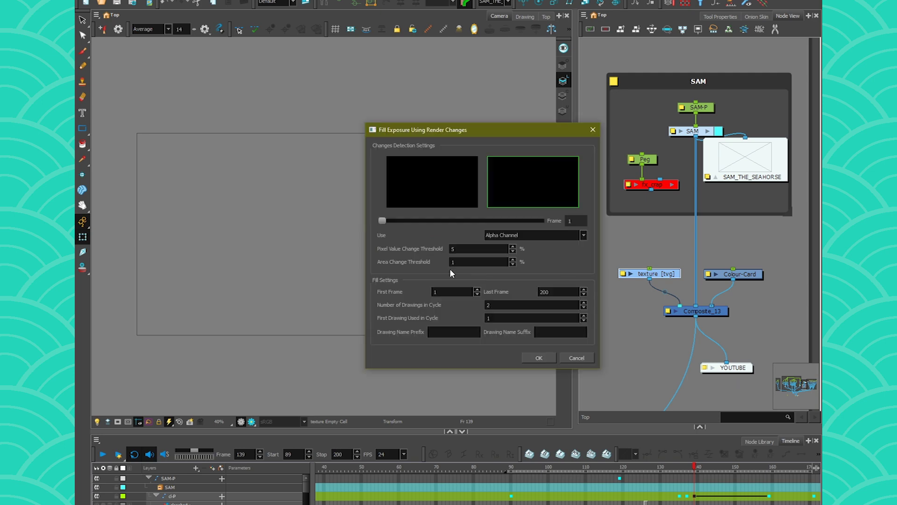
drag(422, 133, 407, 85)
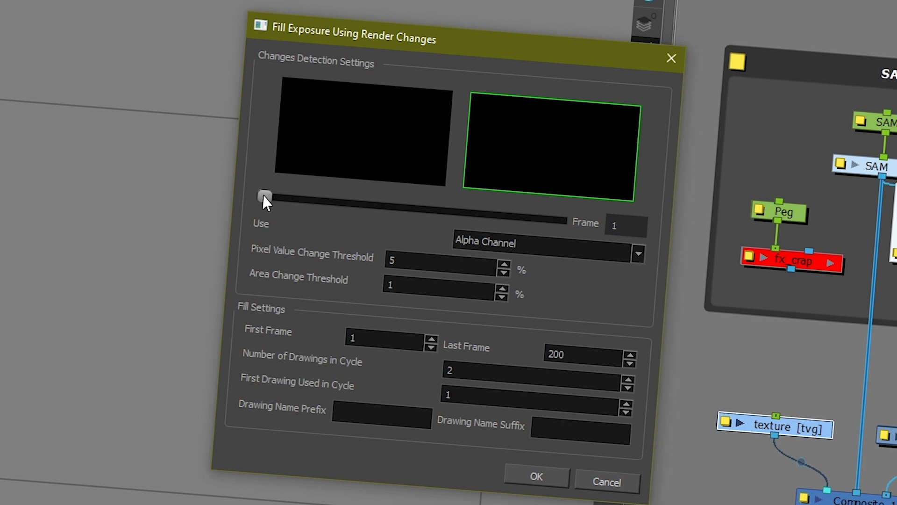
drag(263, 196, 437, 215)
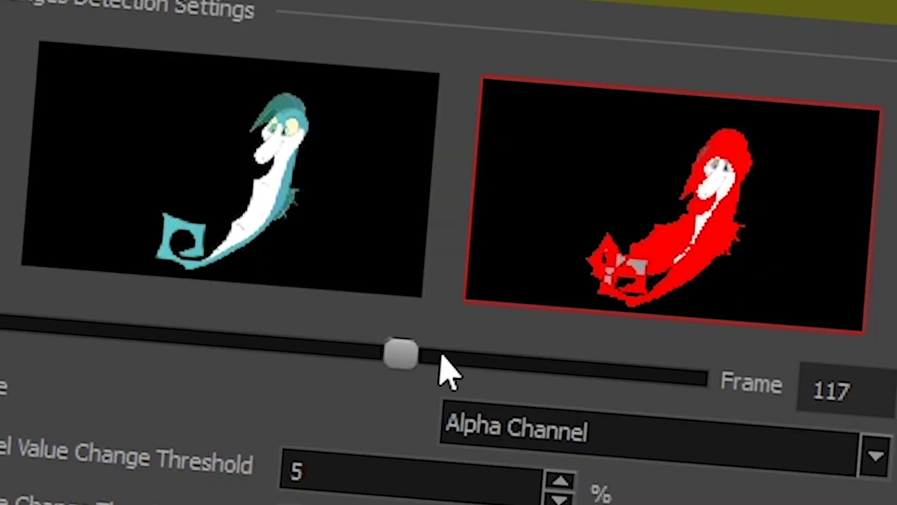
drag(441, 355, 463, 365)
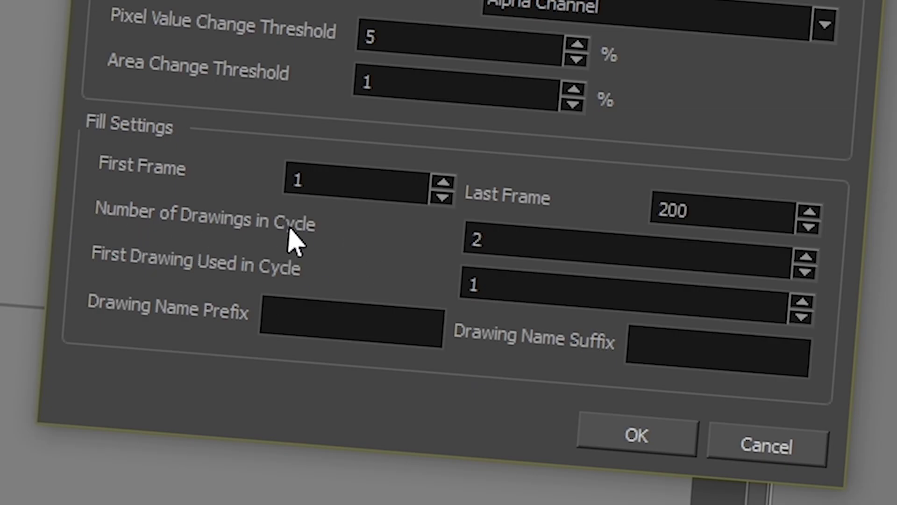
click(537, 246)
text(8)
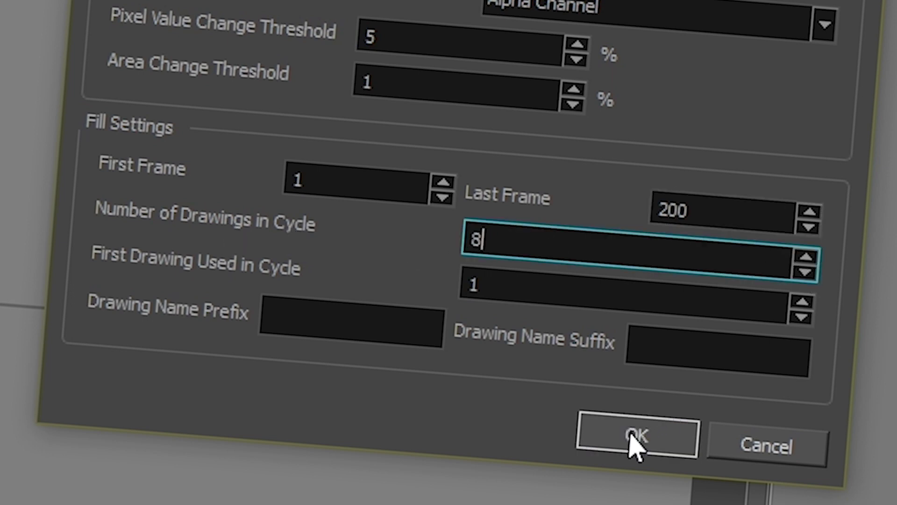
click(635, 437)
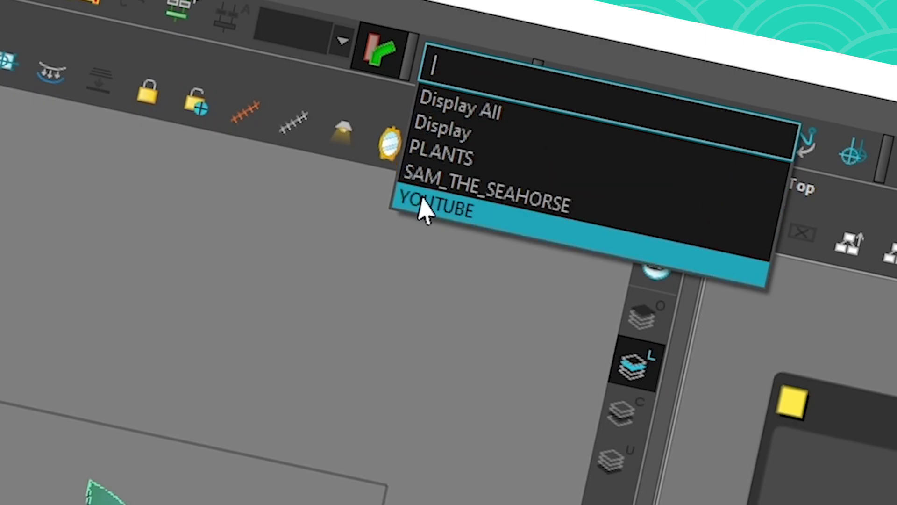
Step: Switch the display to YOUTUBE and compare the paper texture at frames 92 and 142
click(419, 200)
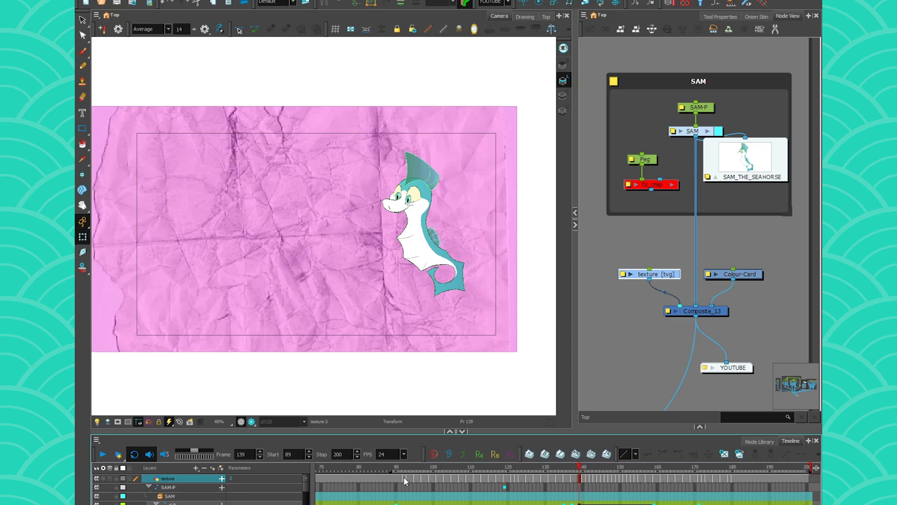
click(402, 478)
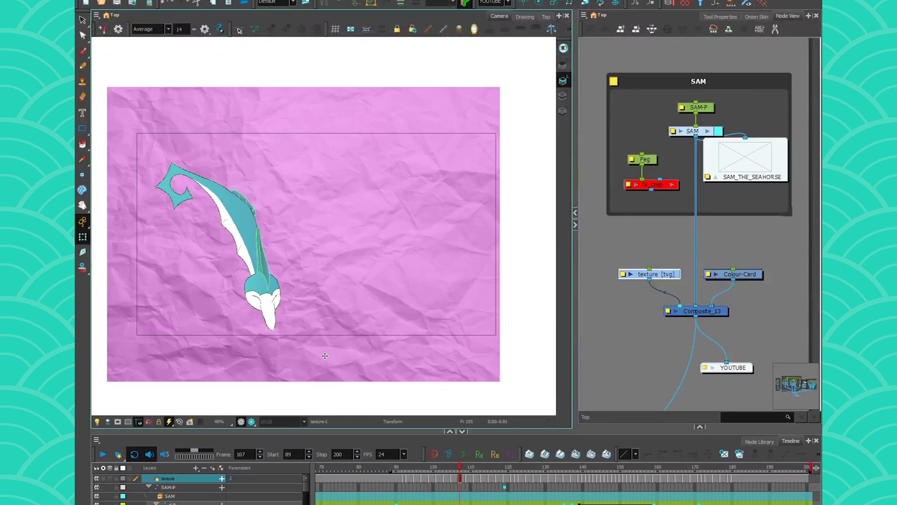
click(583, 467)
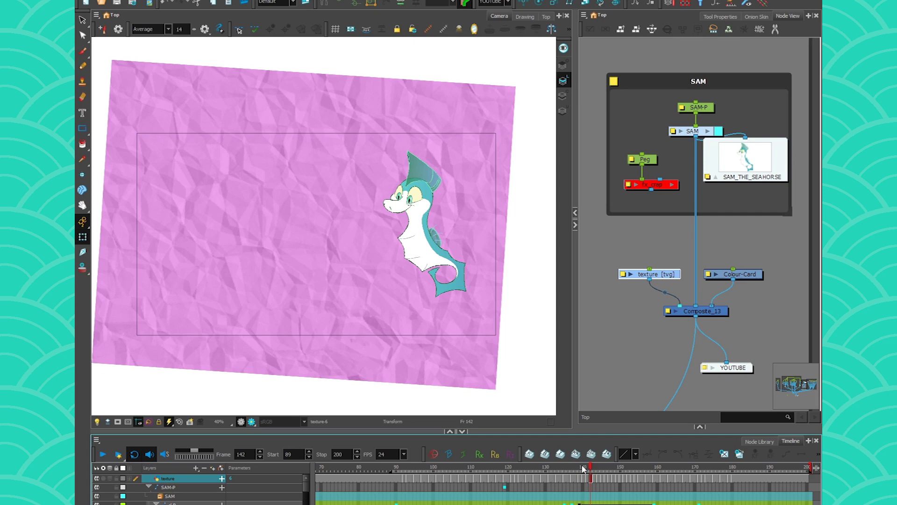
drag(665, 272, 660, 236)
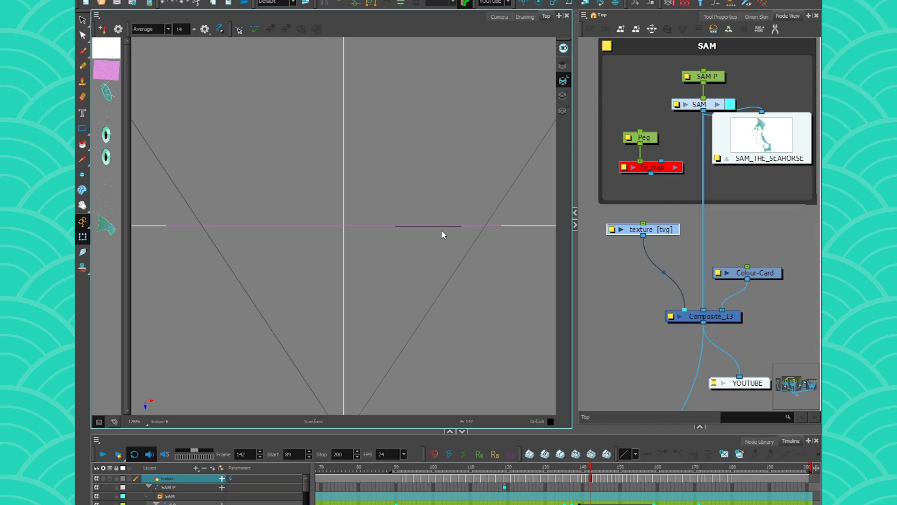
Step: Connect SAM-P's output into the texture node and return to the Camera view
drag(705, 87, 643, 224)
click(498, 18)
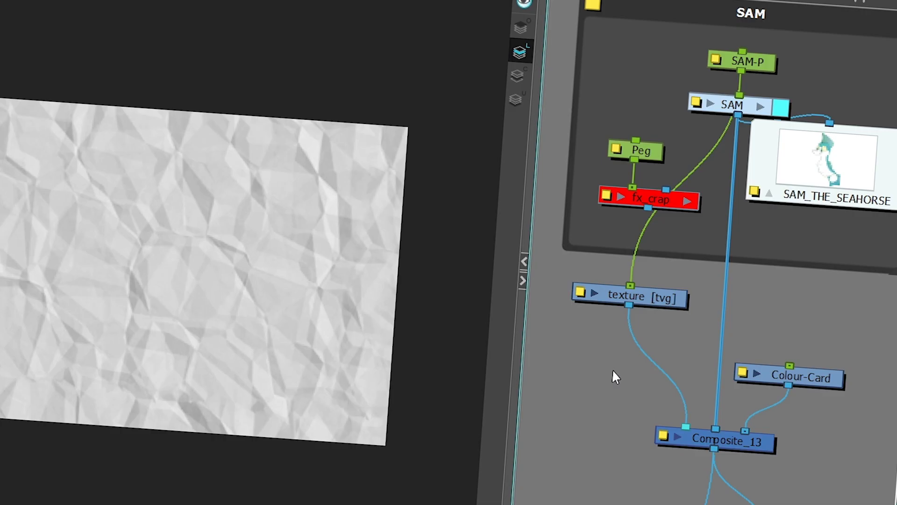
key(Tab)
text(cutter)
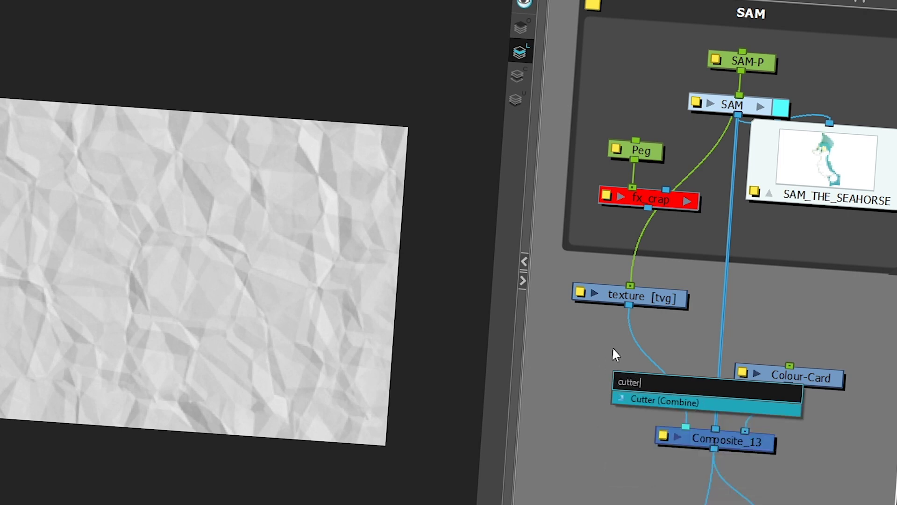
Step: Add Cutter_1 below the texture, use SAM as its matte, and invert the cut
click(632, 397)
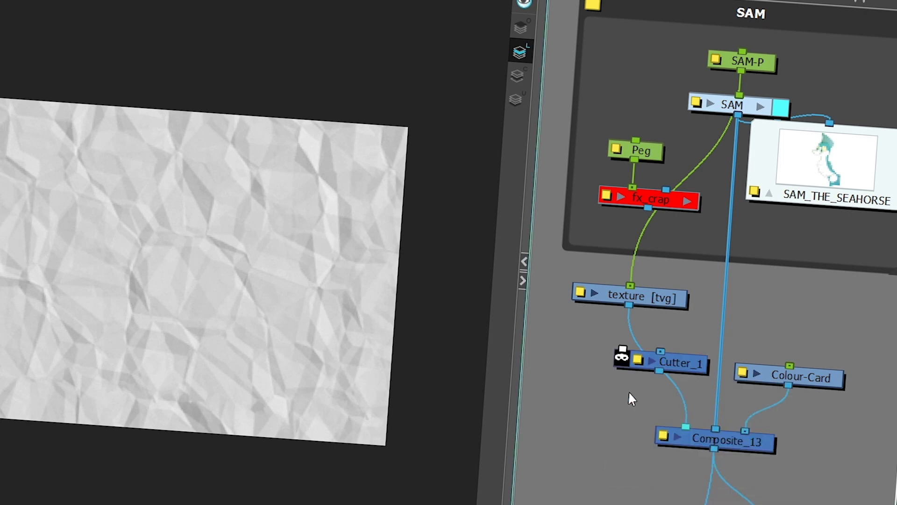
drag(677, 367, 650, 362)
drag(588, 351, 738, 116)
click(587, 361)
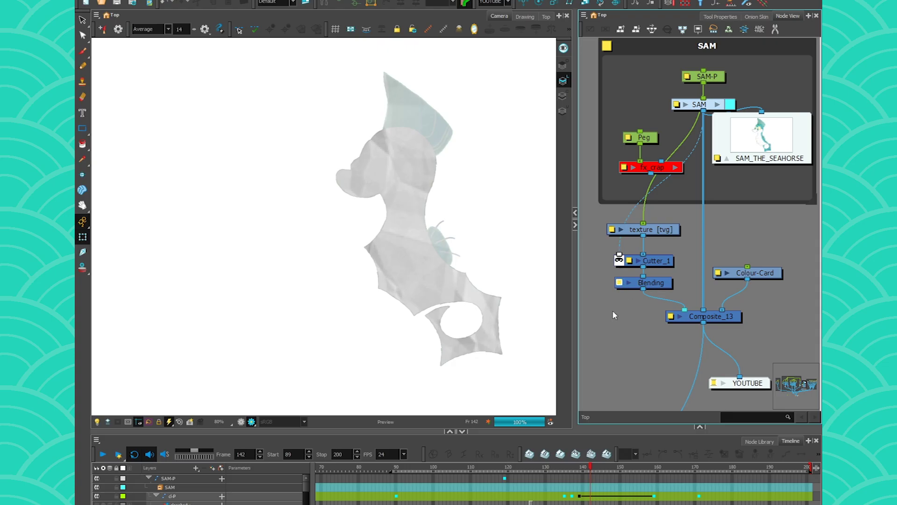
Step: Set the Blending node's Blend Mode to Multiply
double_click(649, 283)
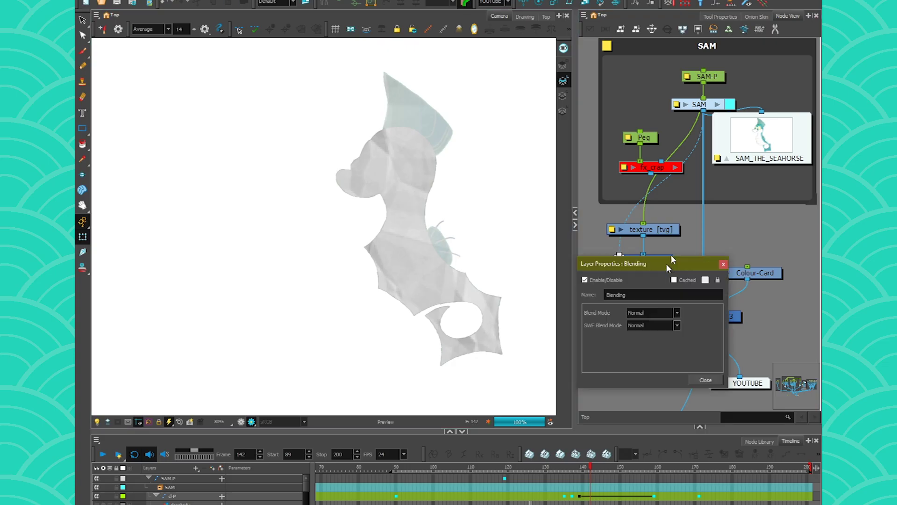
drag(666, 262, 577, 95)
click(565, 148)
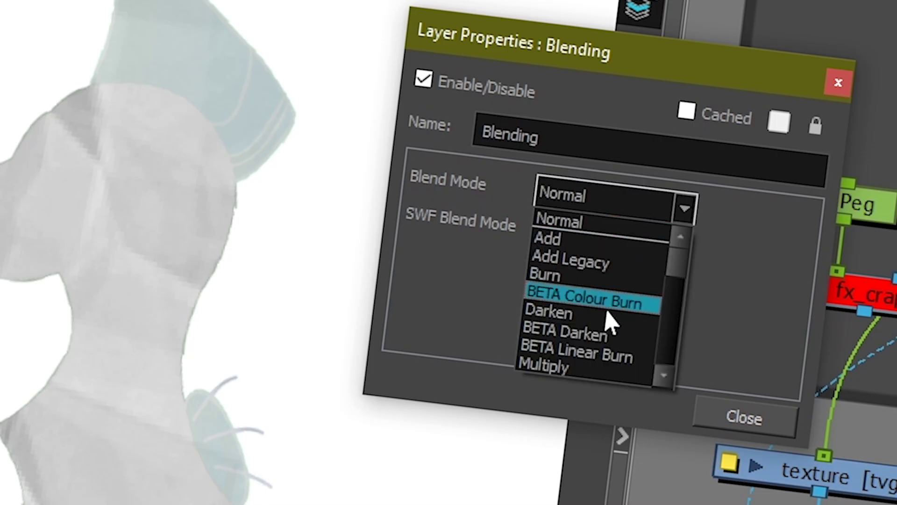
scroll(575, 369, down, 1)
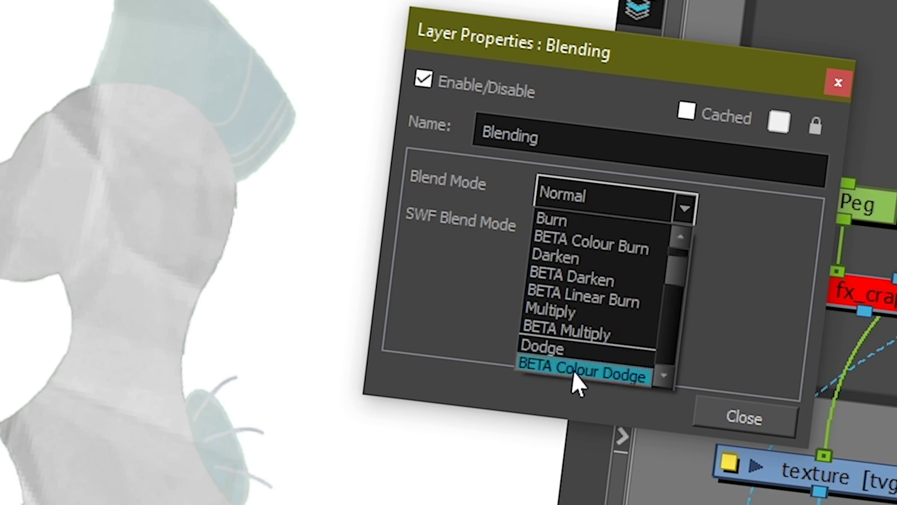
click(581, 314)
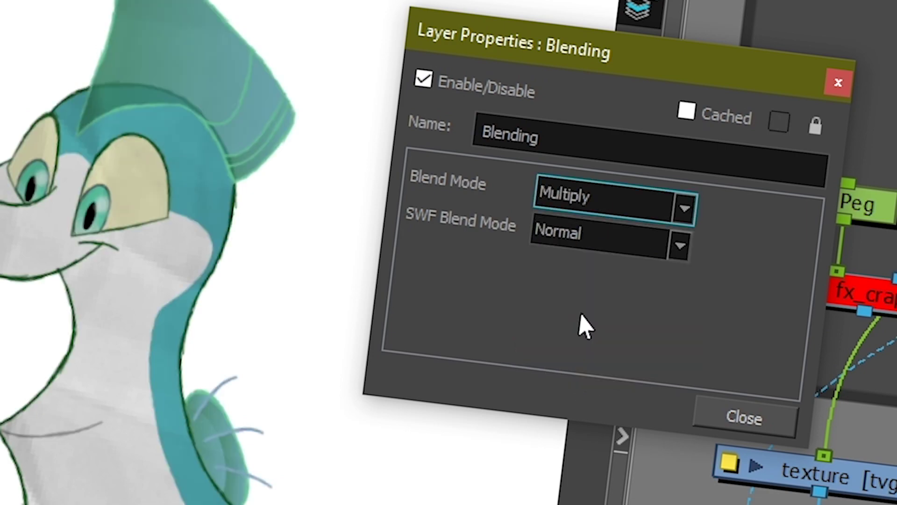
click(785, 413)
scroll(396, 185, up, 4)
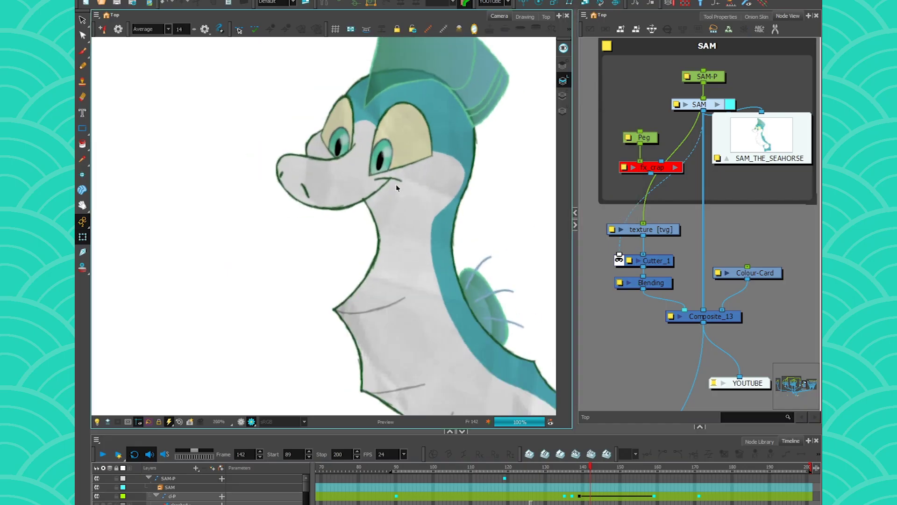
scroll(396, 184, down, 4)
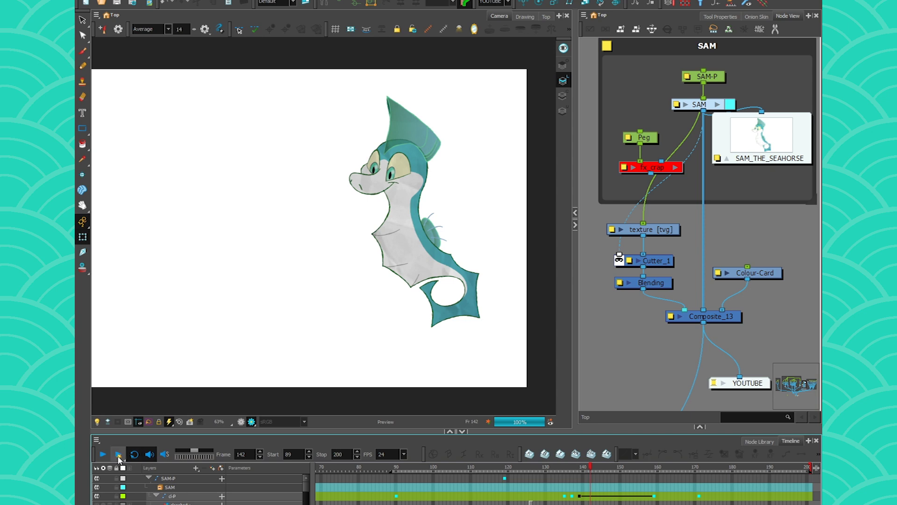
click(120, 455)
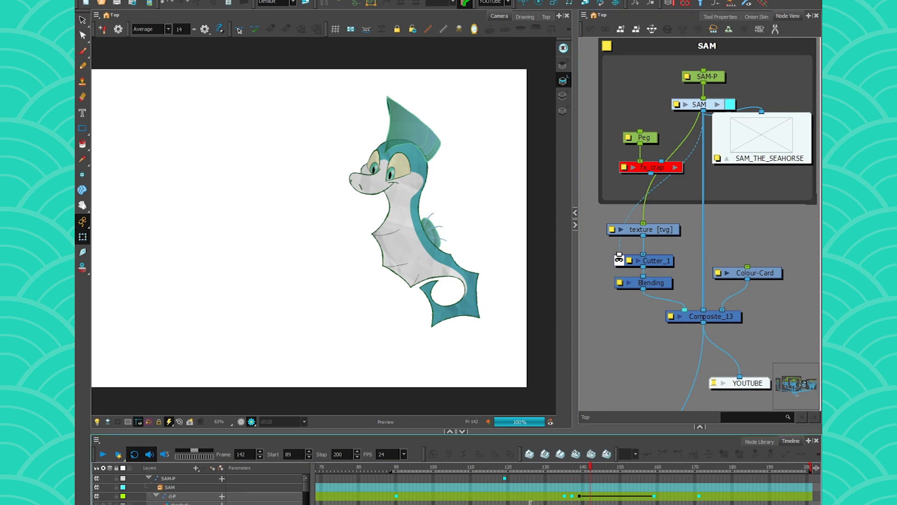
Step: Step through the texture layer's cells from frame 141 onward, ending on frame 144
click(304, 488)
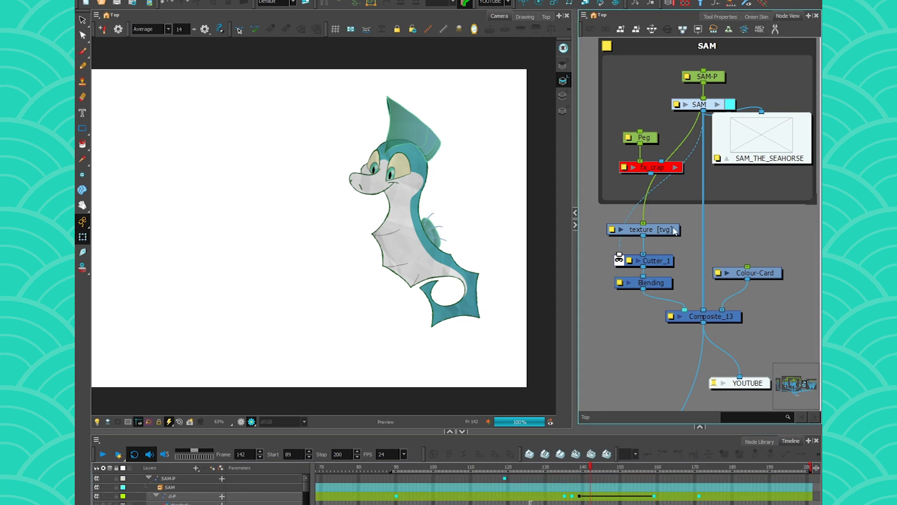
scroll(581, 500, down, 2)
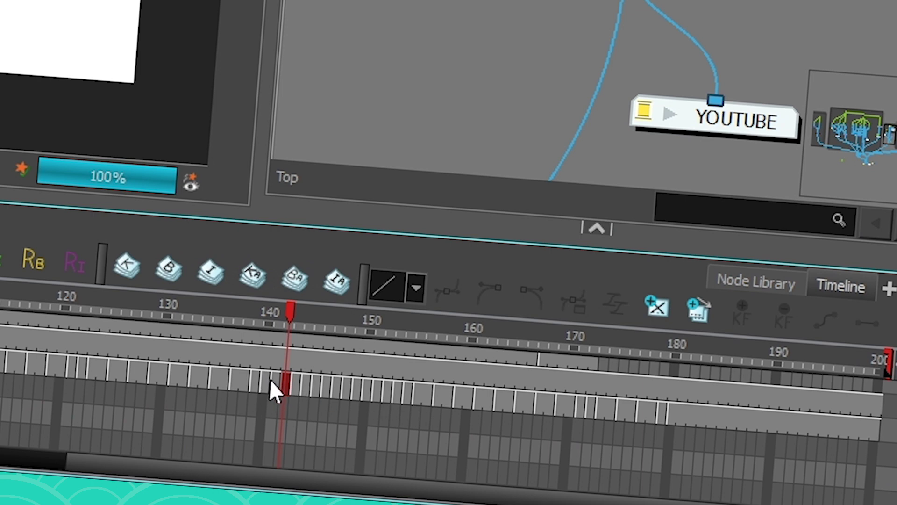
click(265, 377)
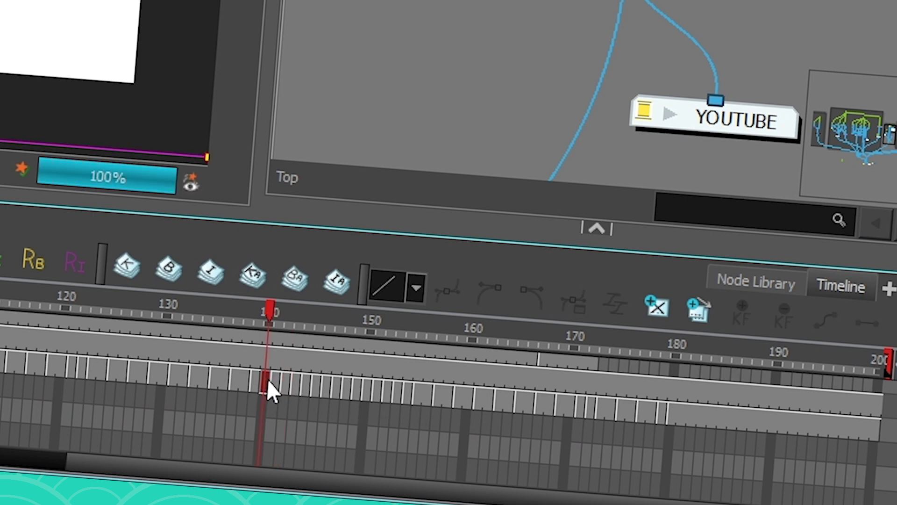
click(286, 383)
click(305, 387)
click(324, 388)
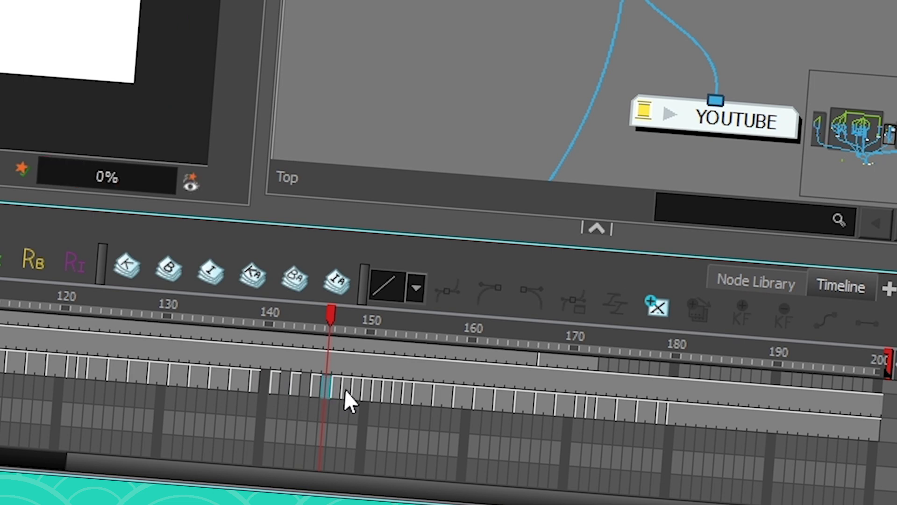
click(344, 389)
click(371, 391)
click(392, 391)
click(411, 394)
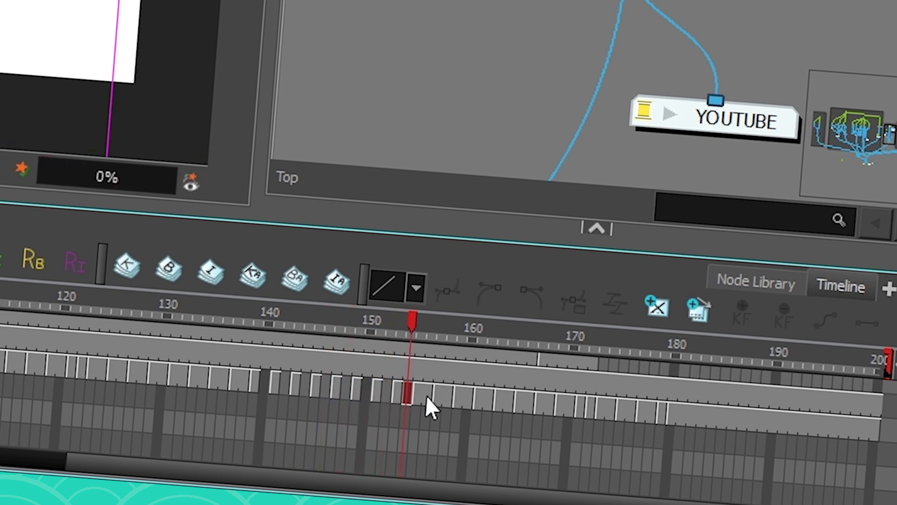
drag(420, 392, 250, 372)
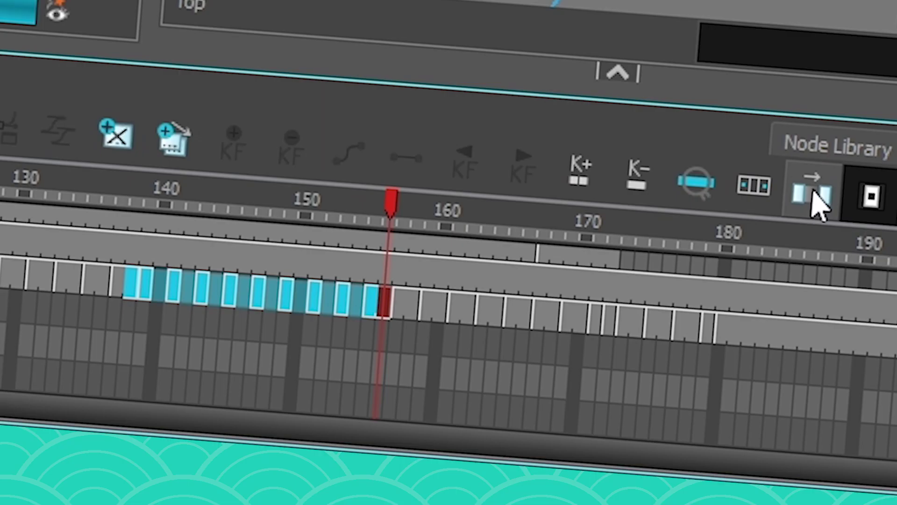
click(179, 206)
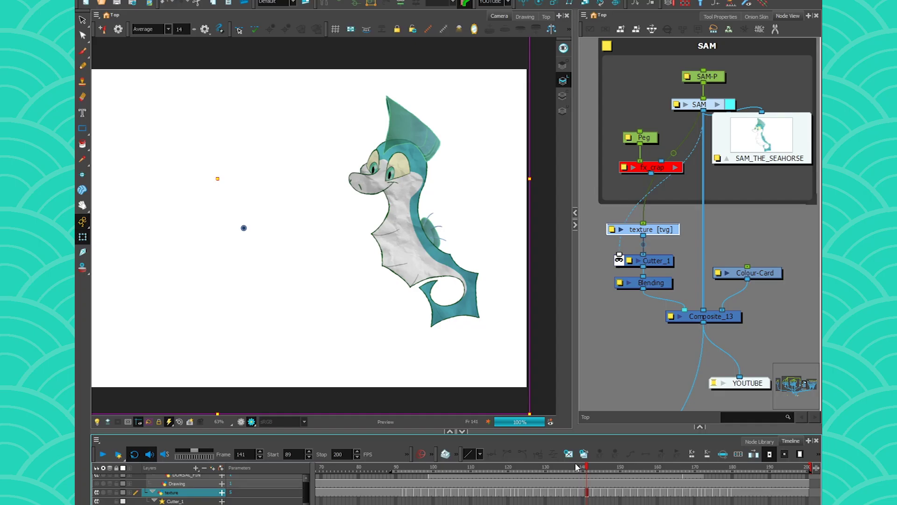
click(598, 492)
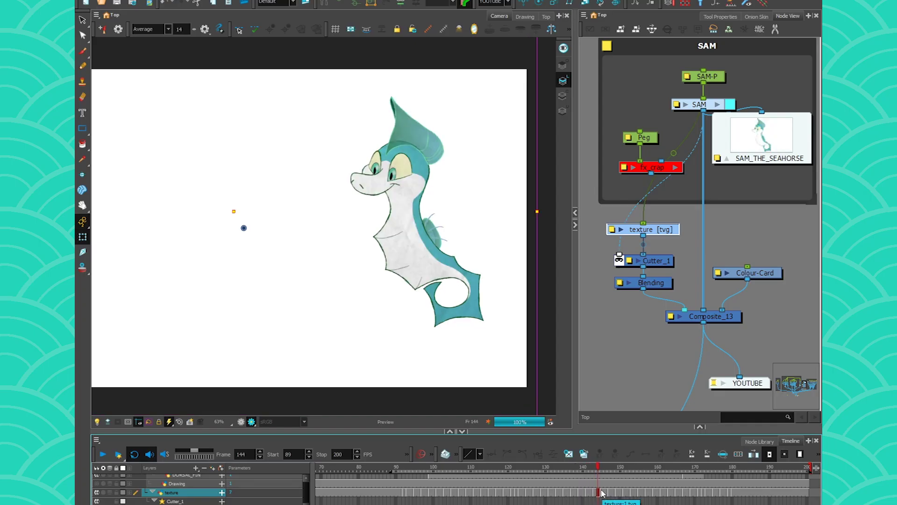